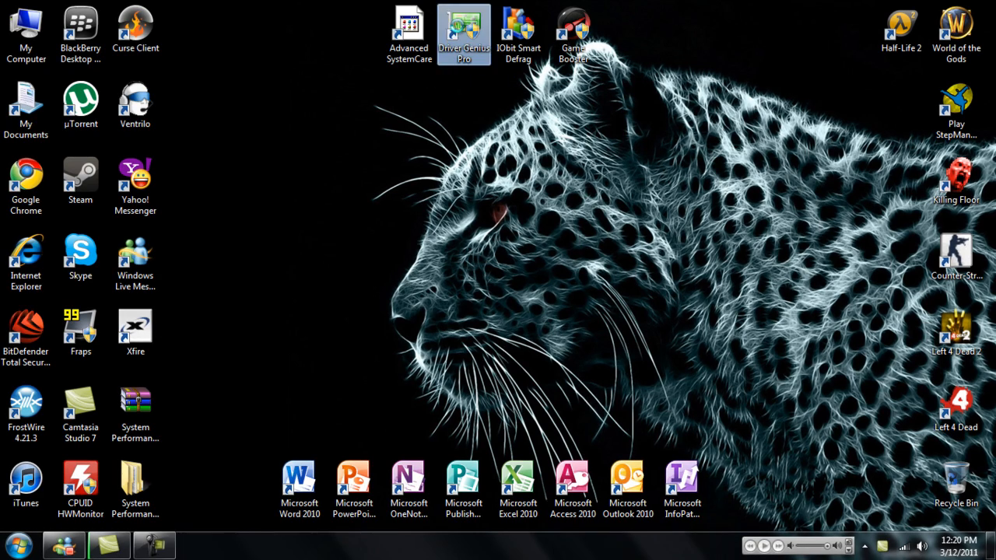
Run the Driver Genius Pro desktop shortcut as administrator
right_click(459, 30)
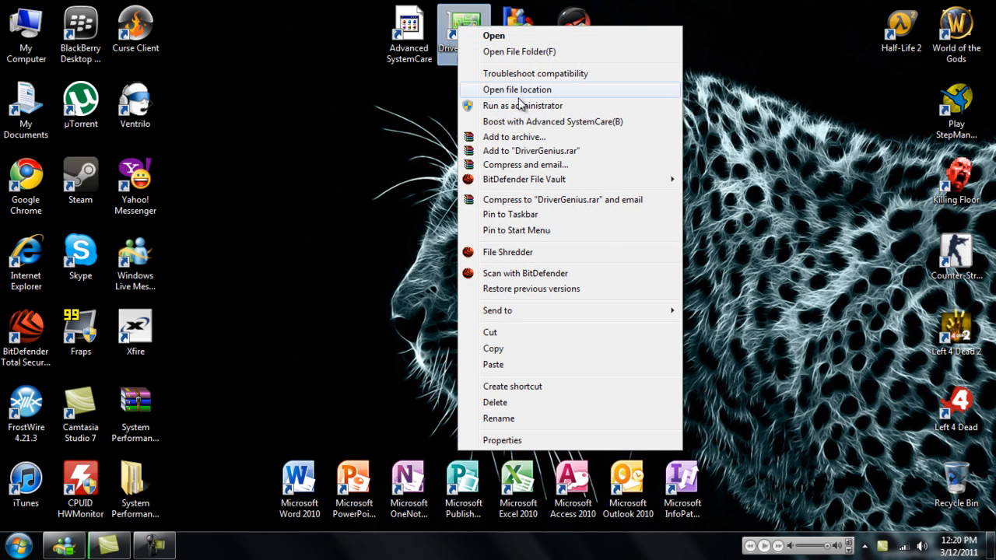
click(520, 105)
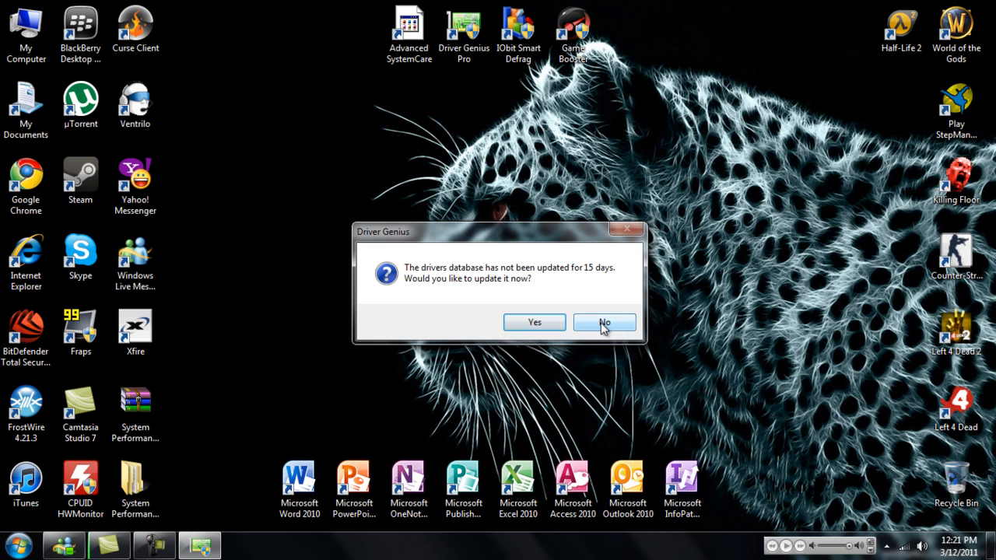
Decline the drivers database update prompt with No
click(601, 325)
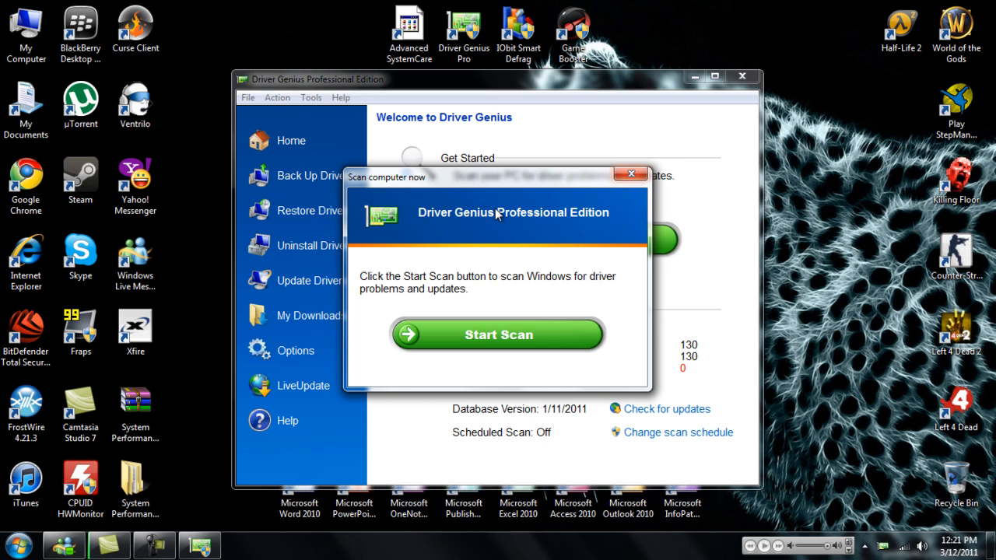
Enable NVIDIA 3D Vision from Start > All Programs > NVIDIA Corporation > 3D Vision
click(19, 545)
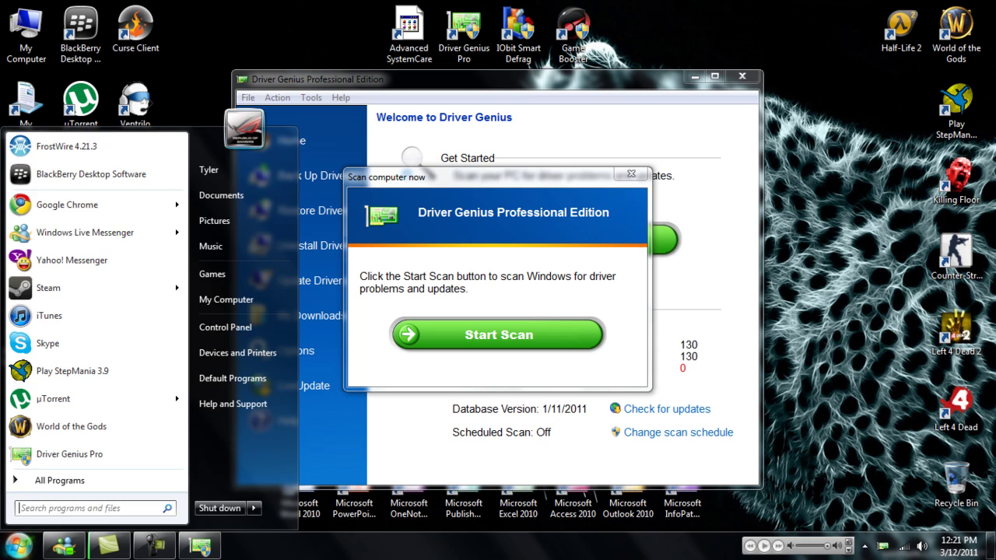
click(51, 482)
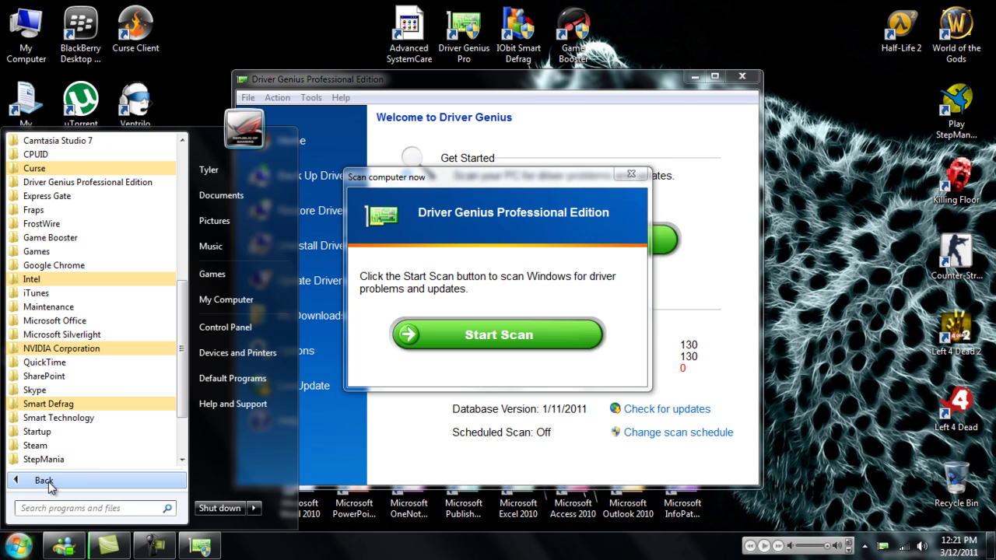
click(81, 350)
click(78, 363)
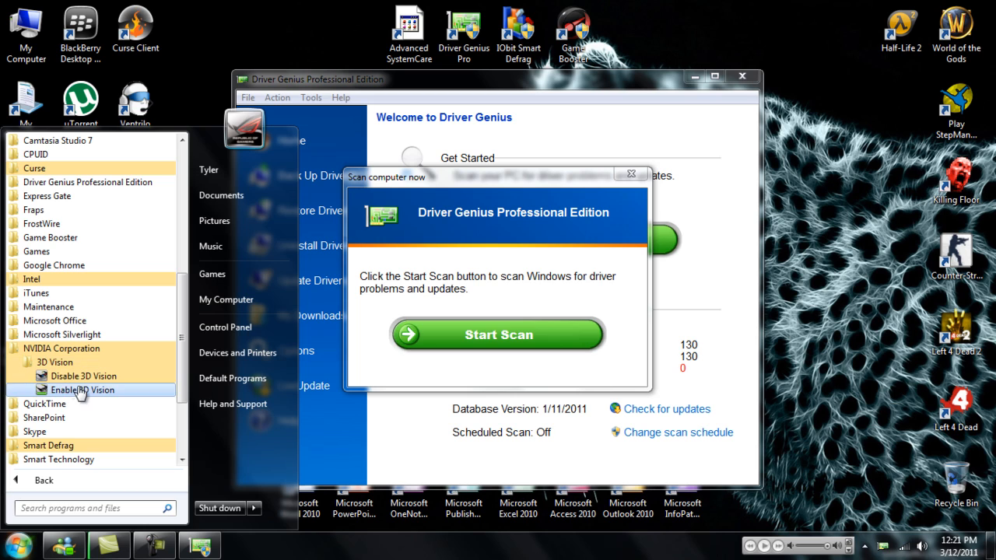
click(81, 390)
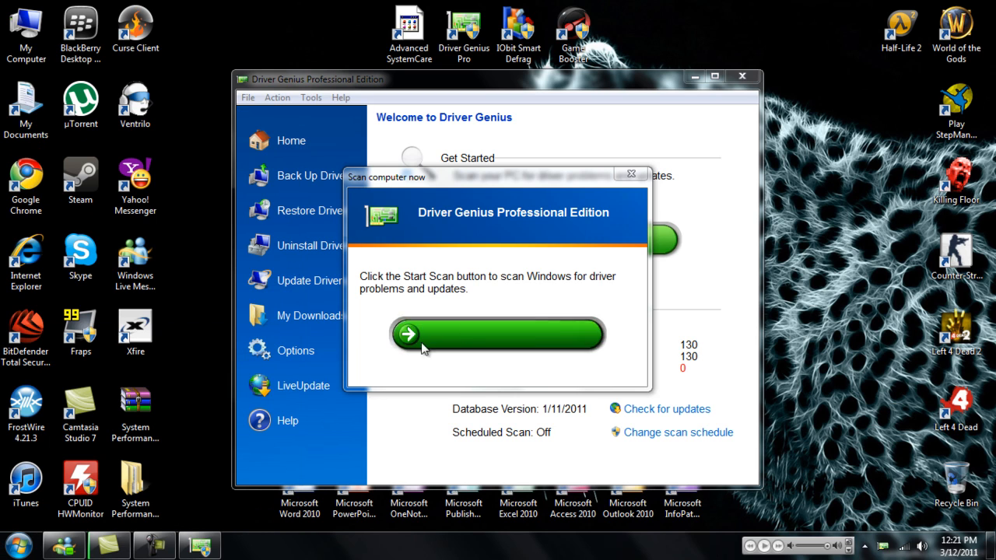
Run the driver scan and acknowledge the result that no driver updates are available
click(542, 281)
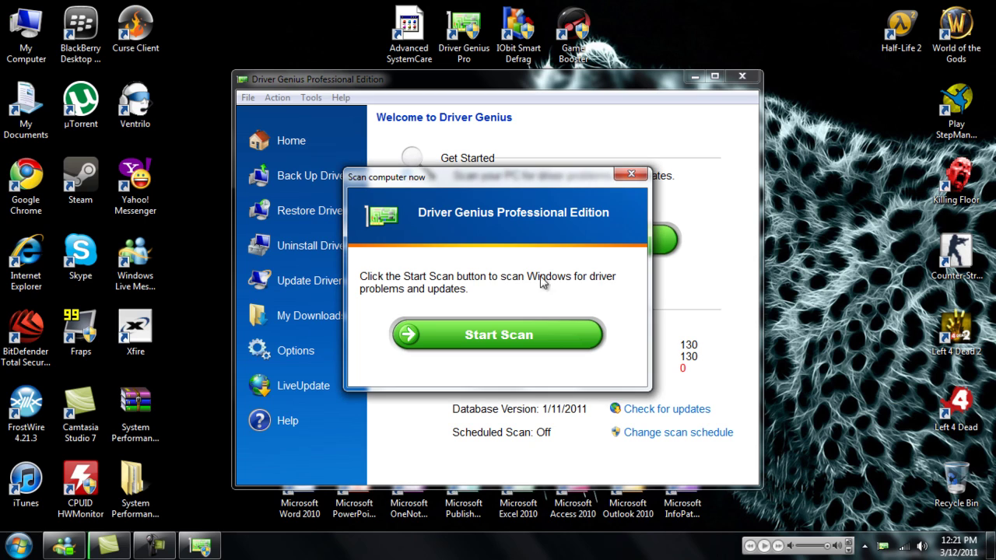
click(528, 339)
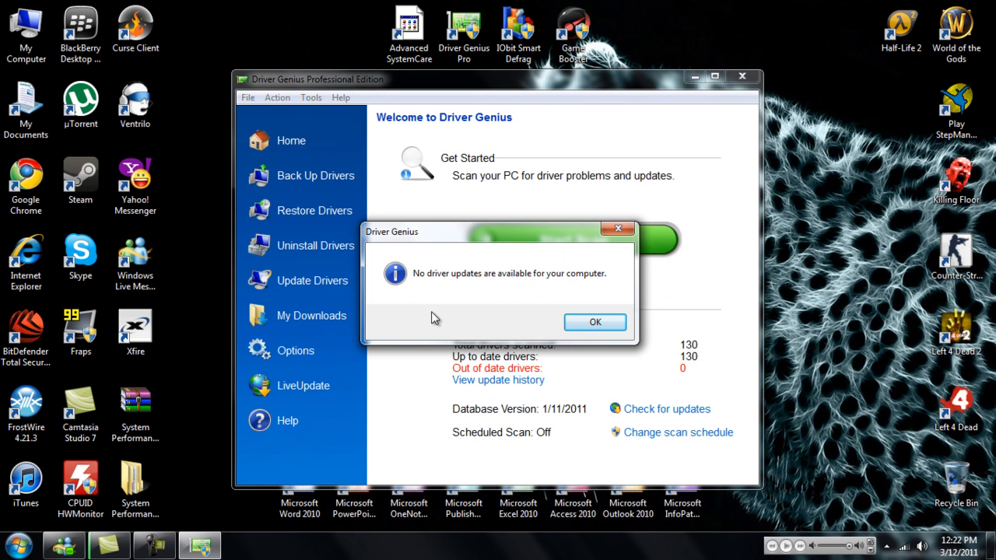
click(592, 330)
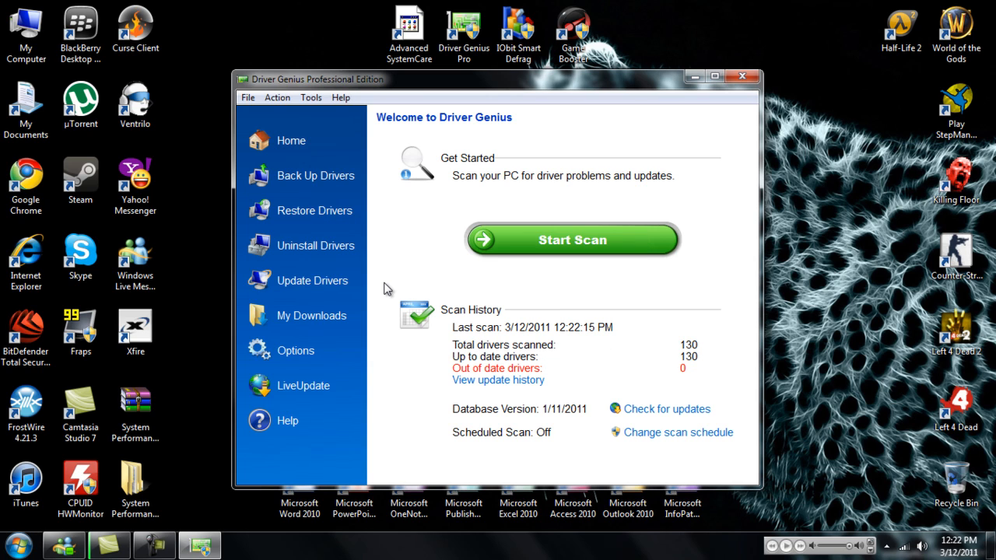
Start a second scan from the Home page to collect driver information for every device
click(320, 192)
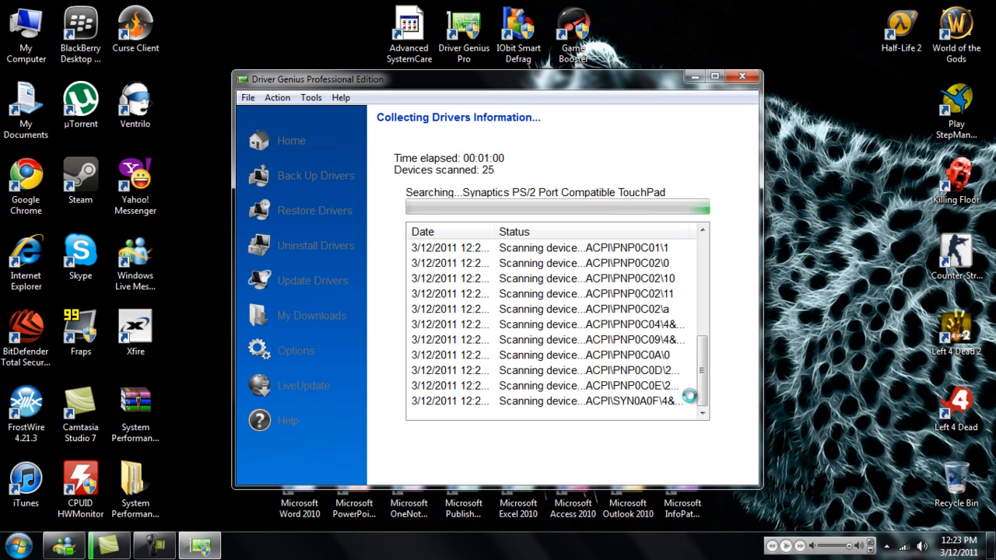
mouse_move(703, 378)
mouse_down()
mouse_move(689, 241)
mouse_move(693, 532)
mouse_up()
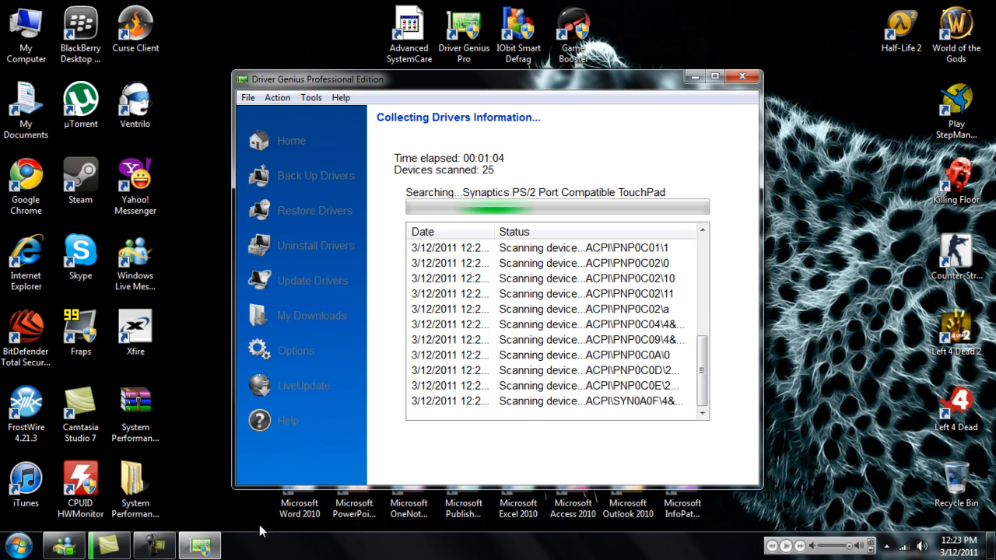
mouse_move(110, 545)
mouse_move(154, 546)
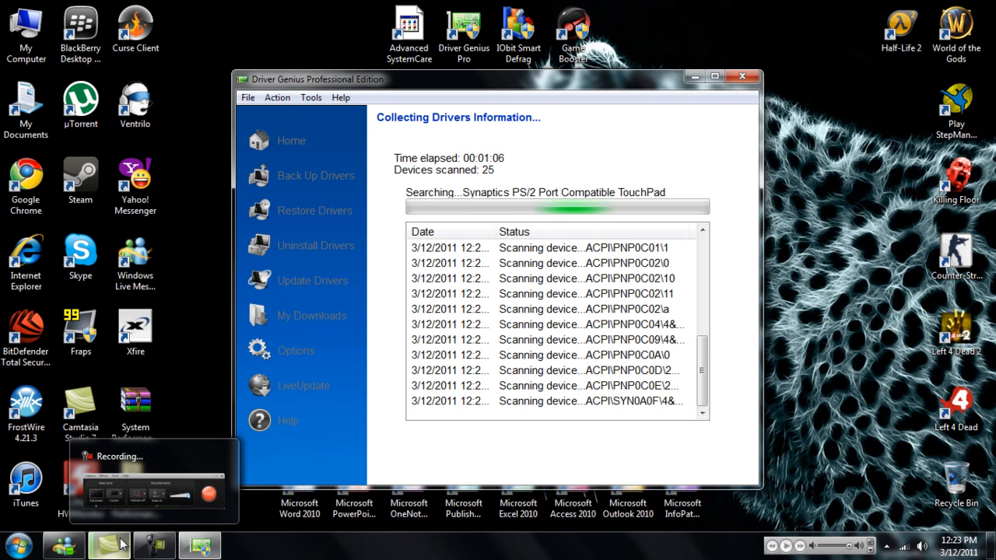
key(F10)
click(123, 544)
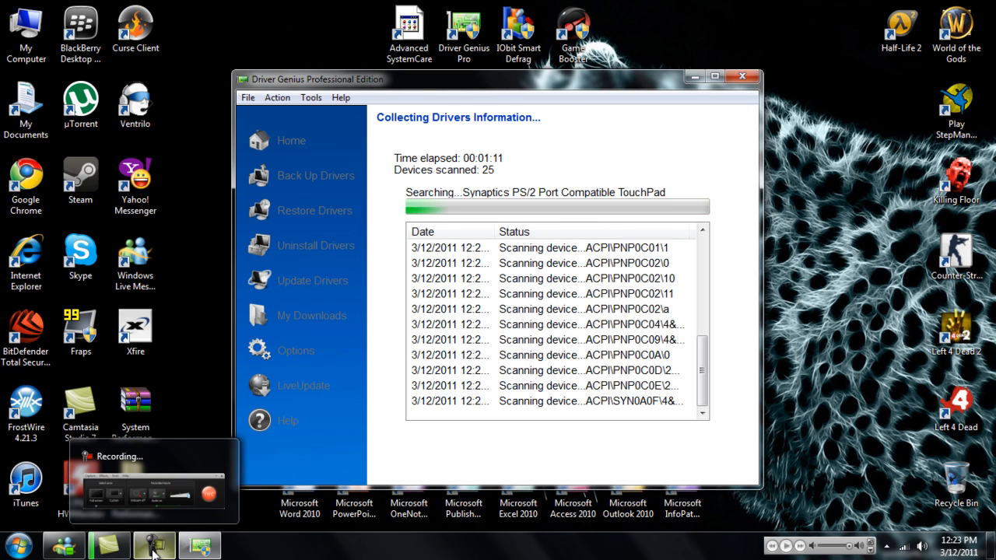
click(153, 545)
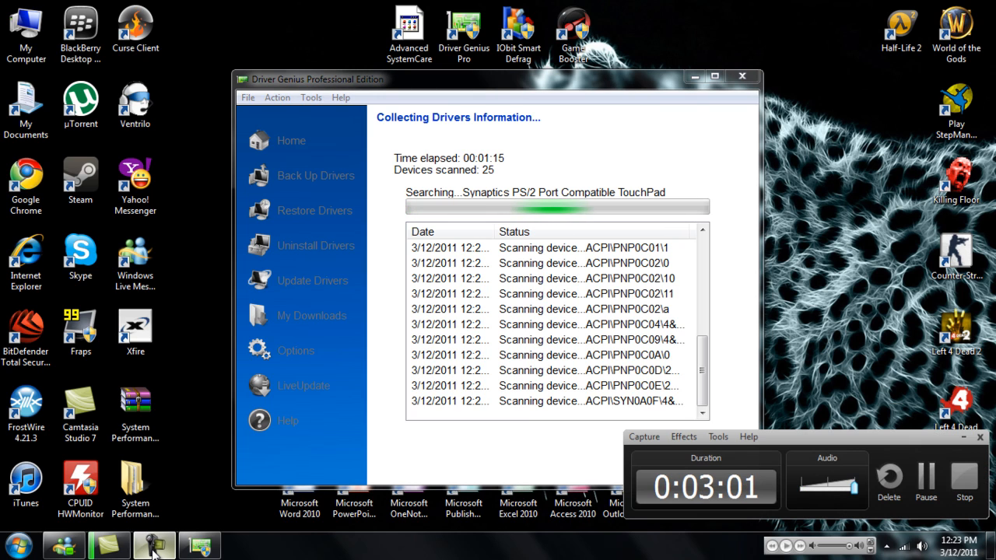
click(153, 548)
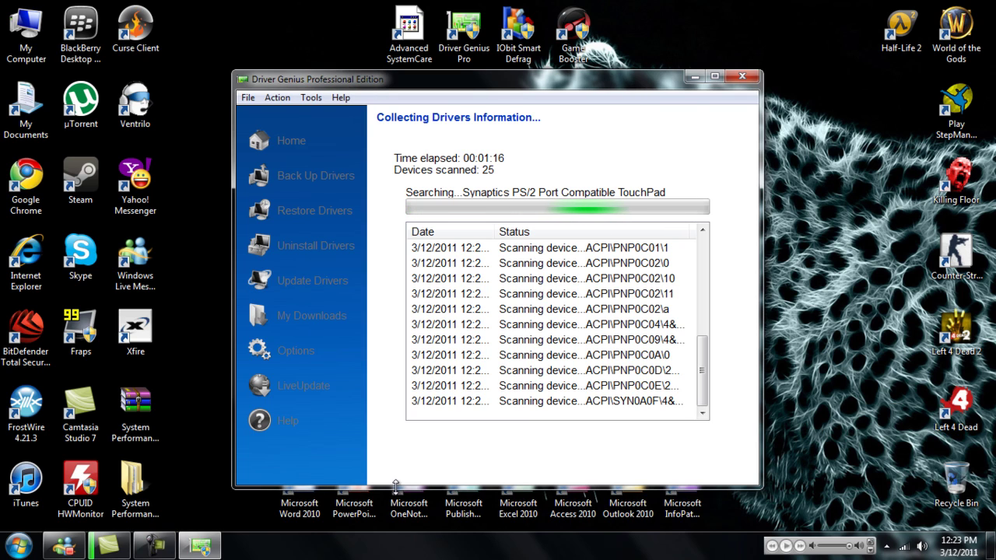
click(544, 323)
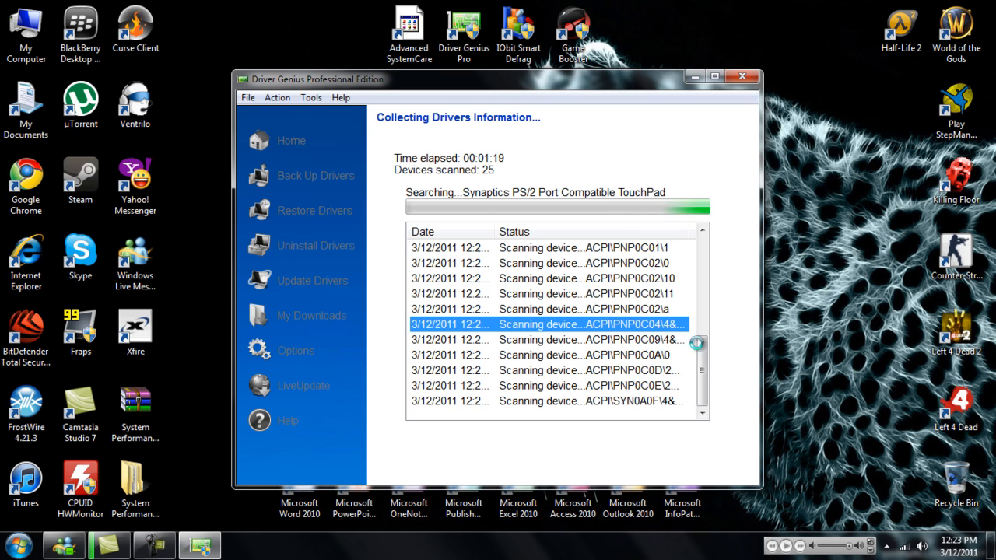